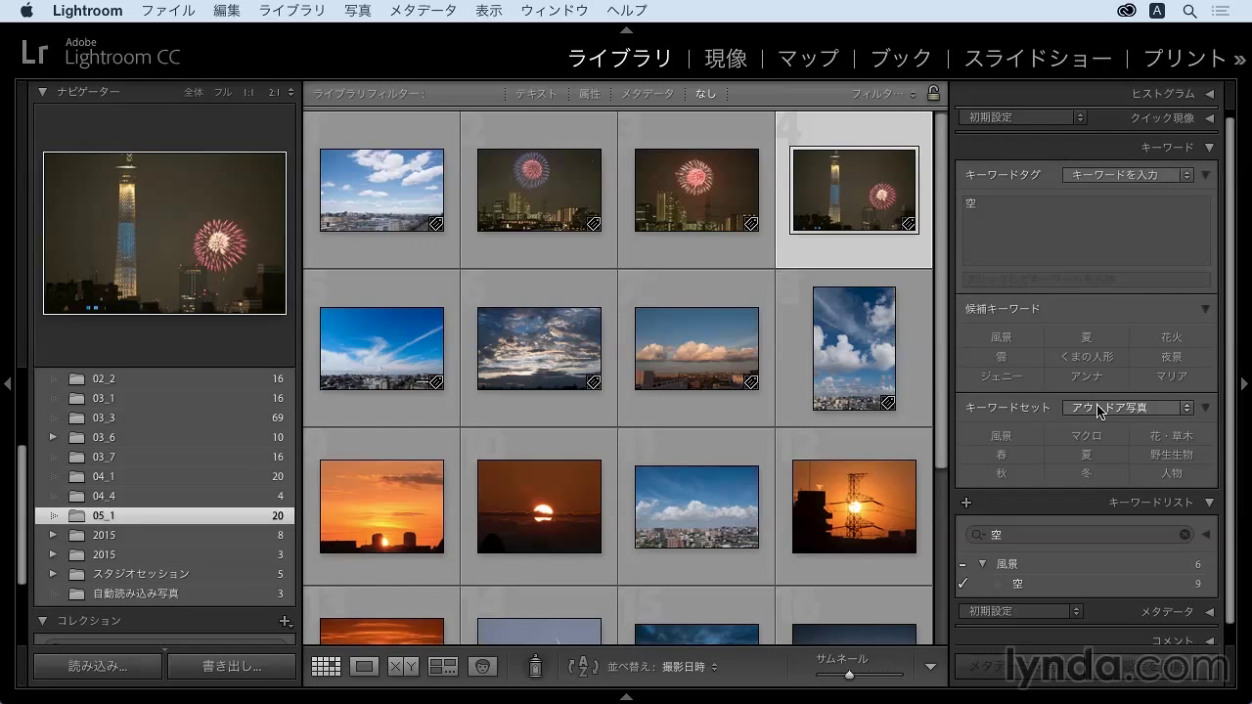
# Open the Edit Keyword Set dialog for アウトドア写真 and check its preset list unchanged
pyautogui.click(1188, 408)
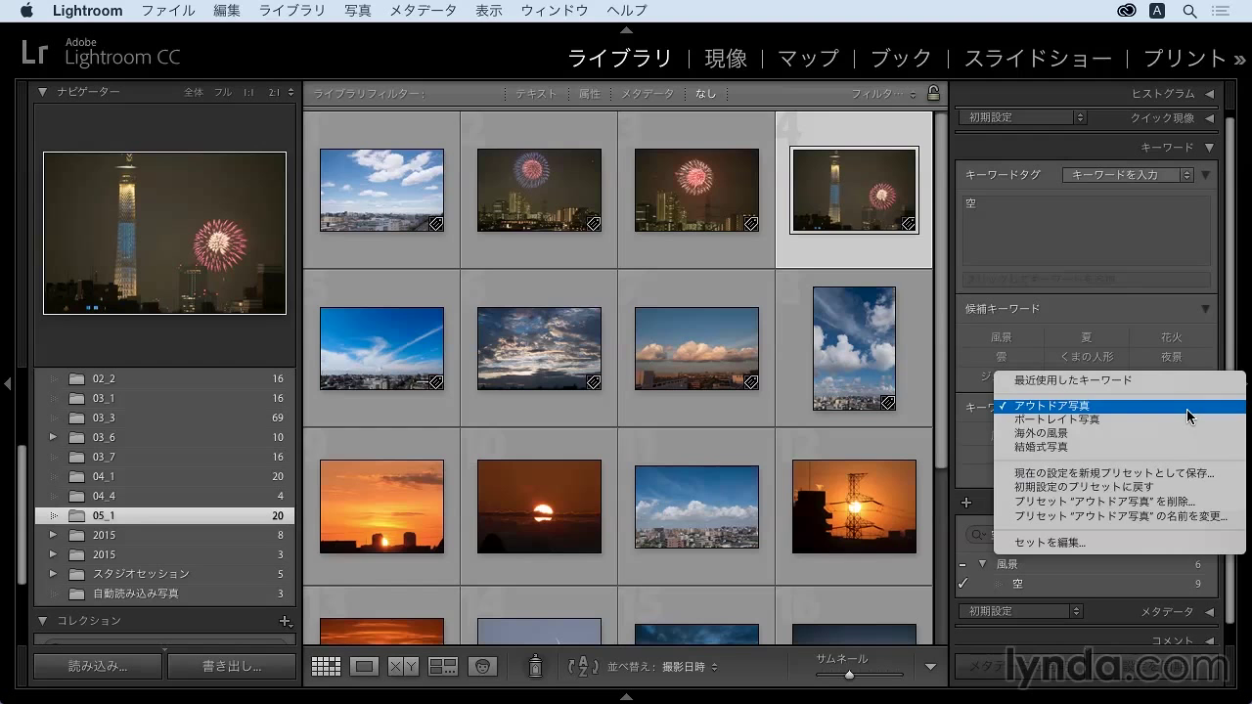
pyautogui.click(1168, 543)
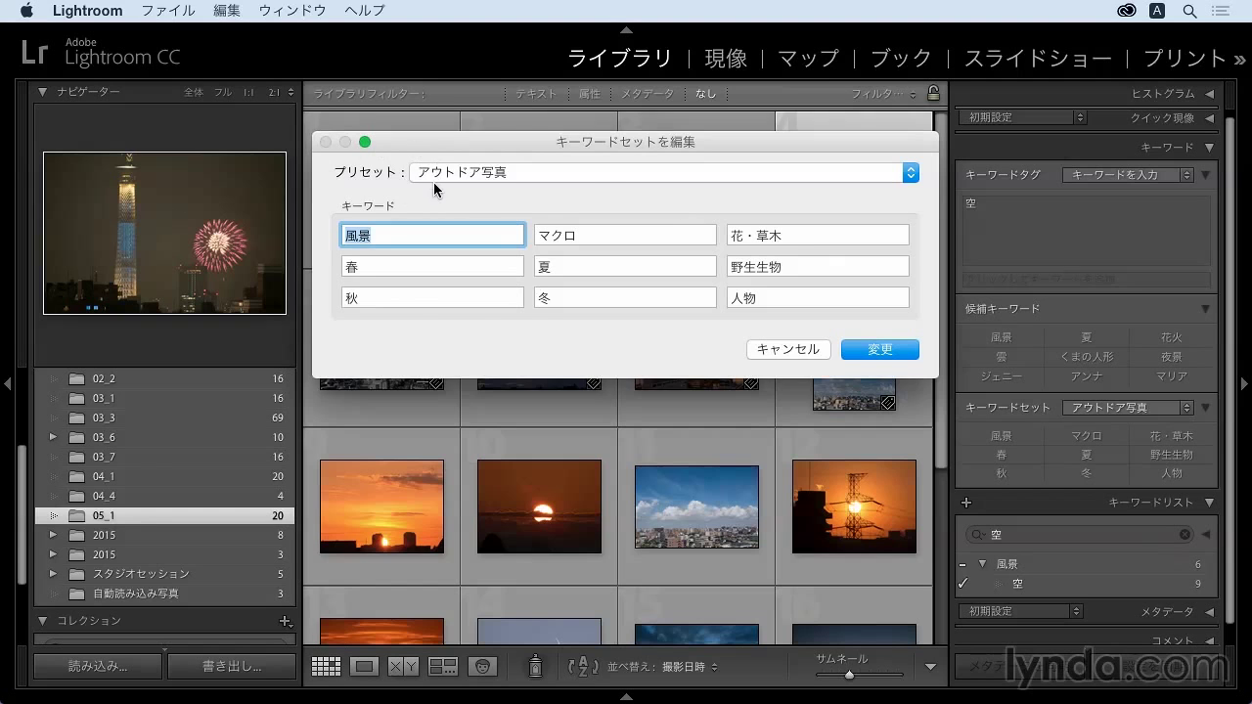
pyautogui.click(644, 175)
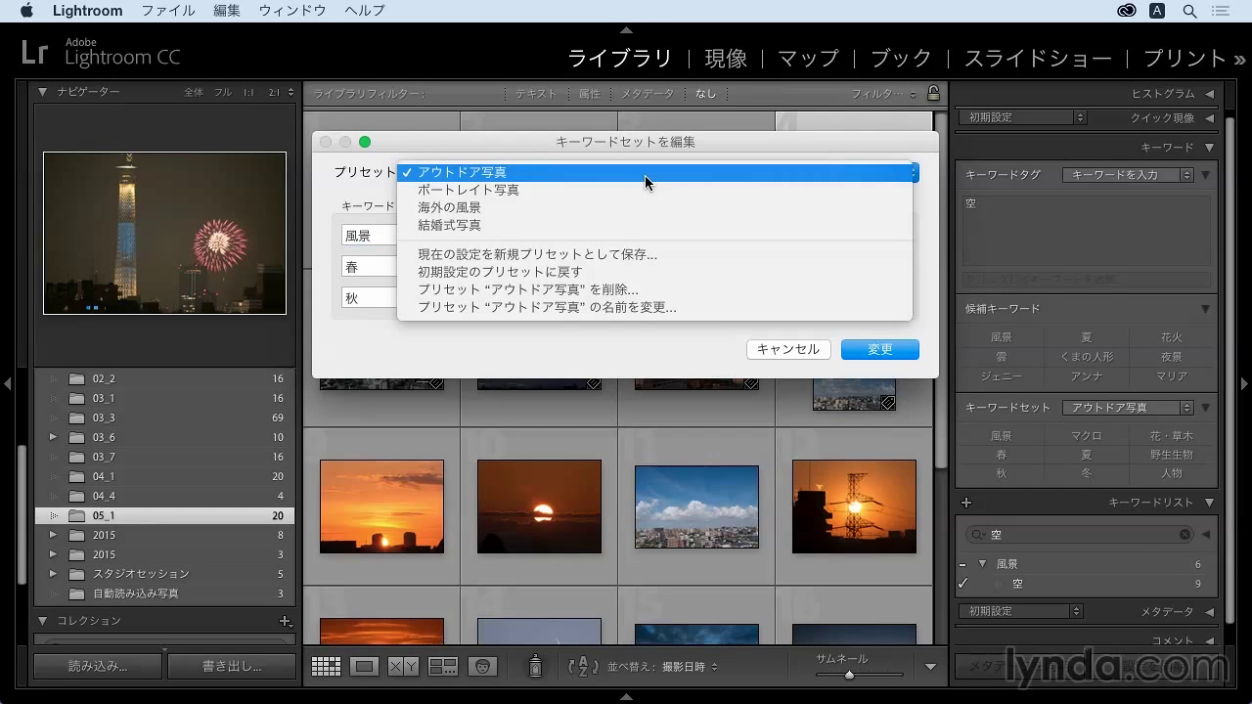
pyautogui.click(645, 173)
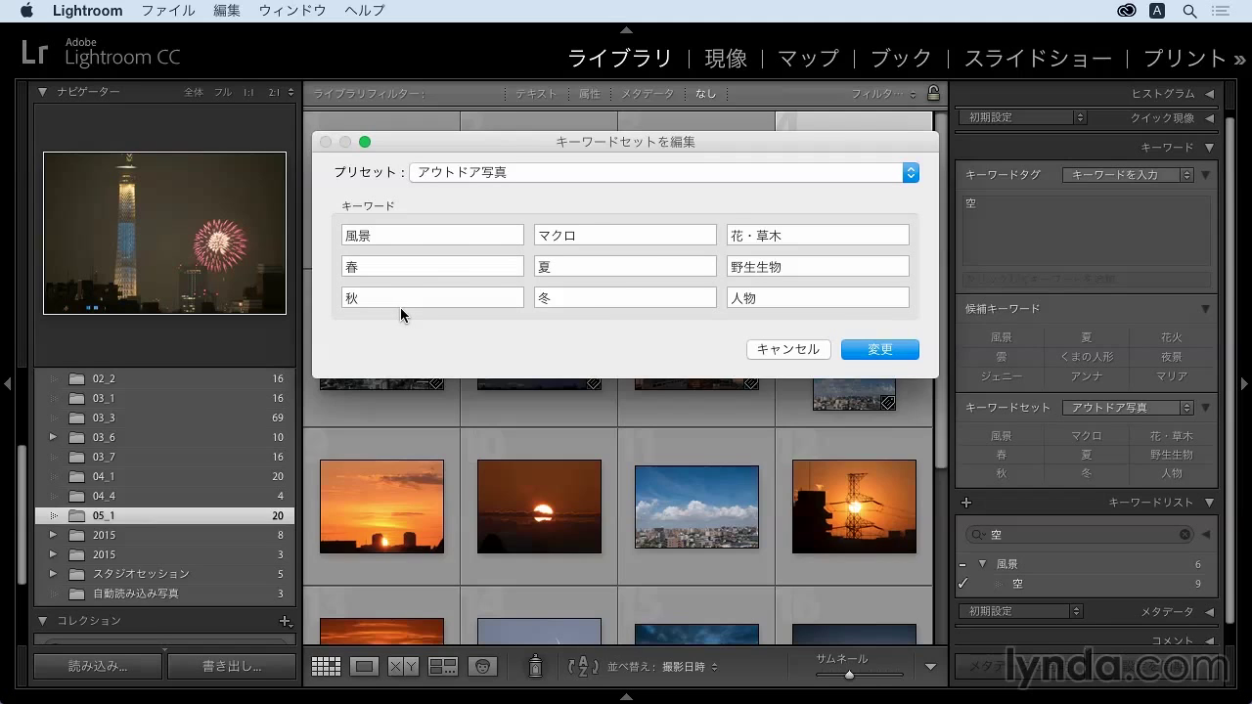
# Replace マクロ and 花・草木 with 夕焼け and 夜景 using Japanese input
pyautogui.click(593, 235)
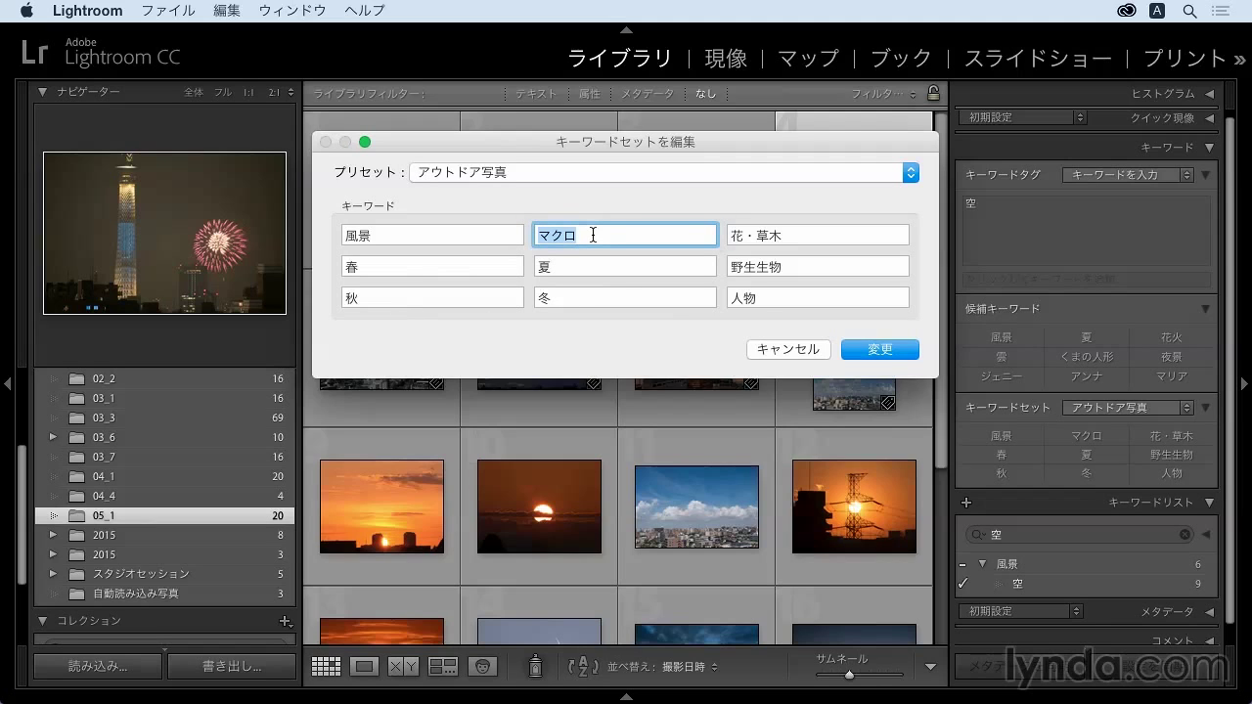
pyautogui.hotkey('ctrl', 'space')
pyautogui.write('ゆうやけ')
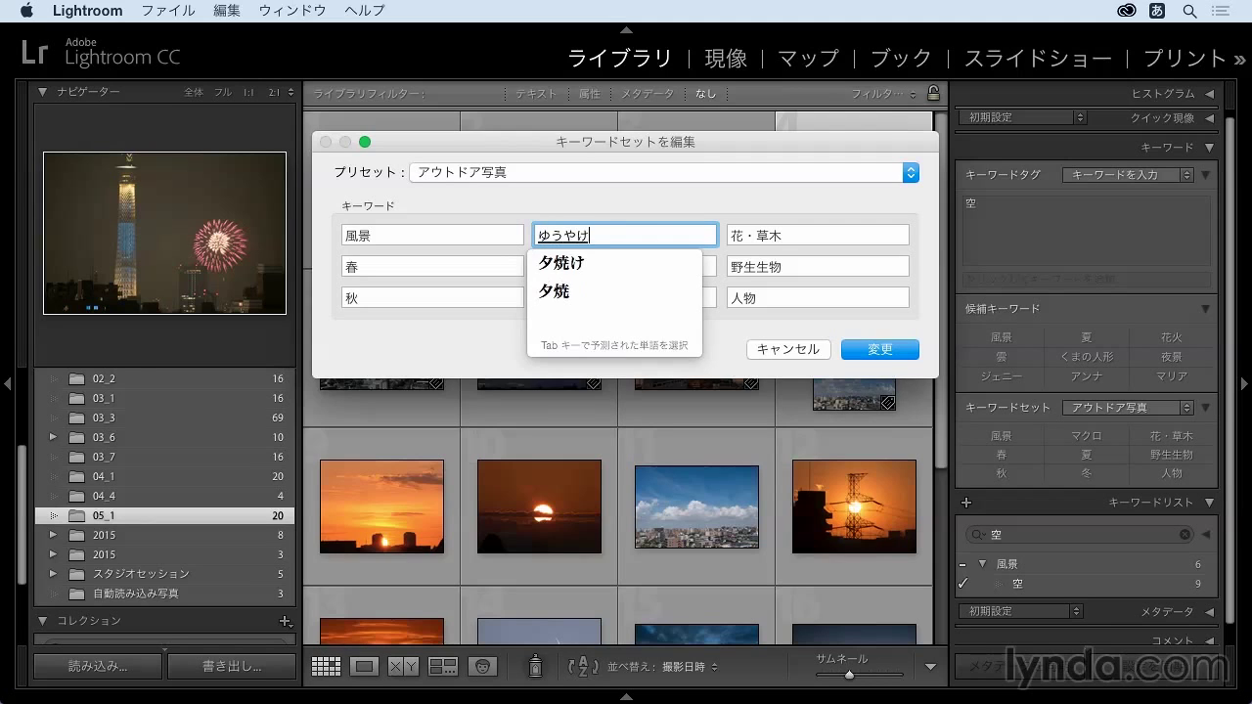
pyautogui.press('space')
pyautogui.press('Return')
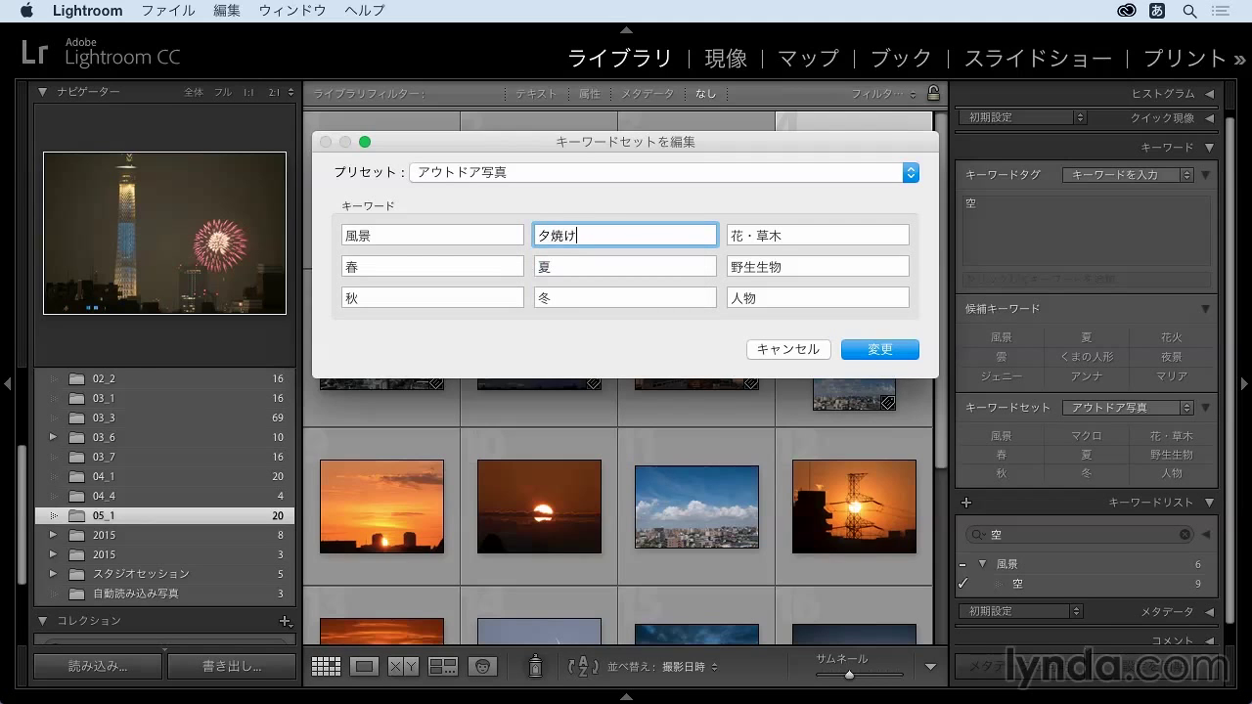
pyautogui.press('Tab')
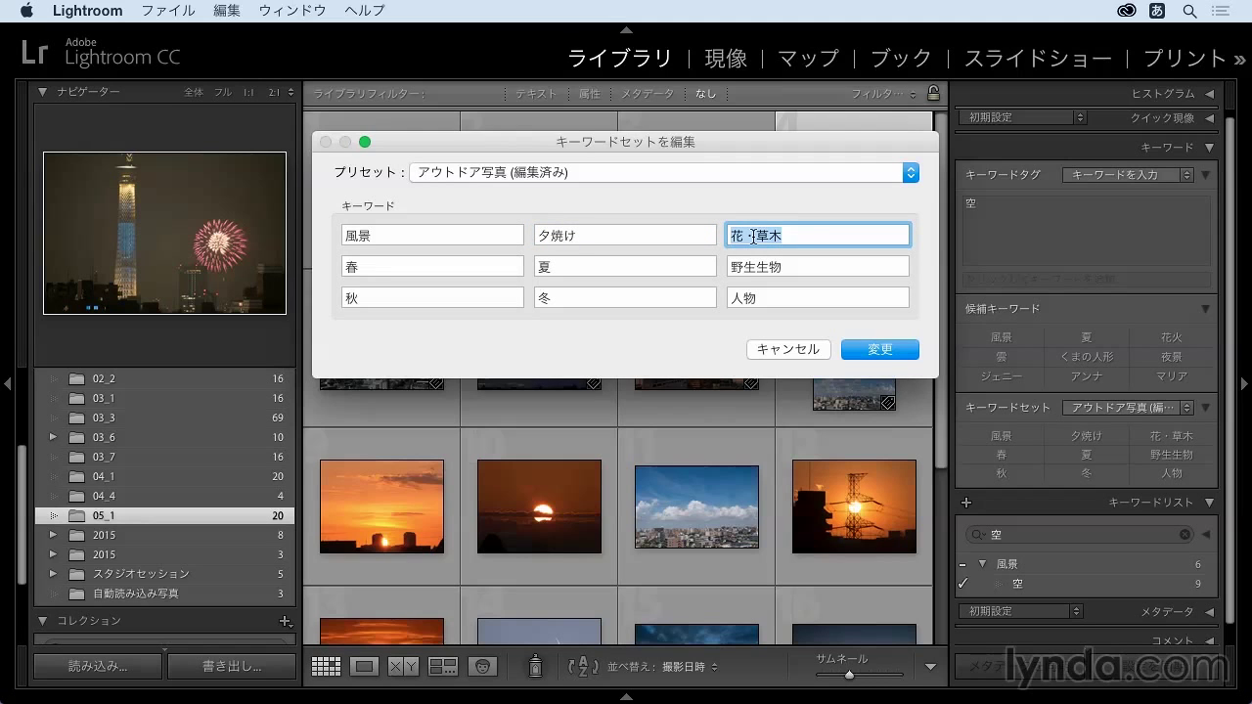
pyautogui.write('やけい')
pyautogui.press('space')
pyautogui.press('Return')
# Replace 野生生物 with 天体 and clear the 人物 keyword slot
pyautogui.doubleClick(793, 273)
pyautogui.write('てんたい')
pyautogui.press('space')
pyautogui.press('Return')
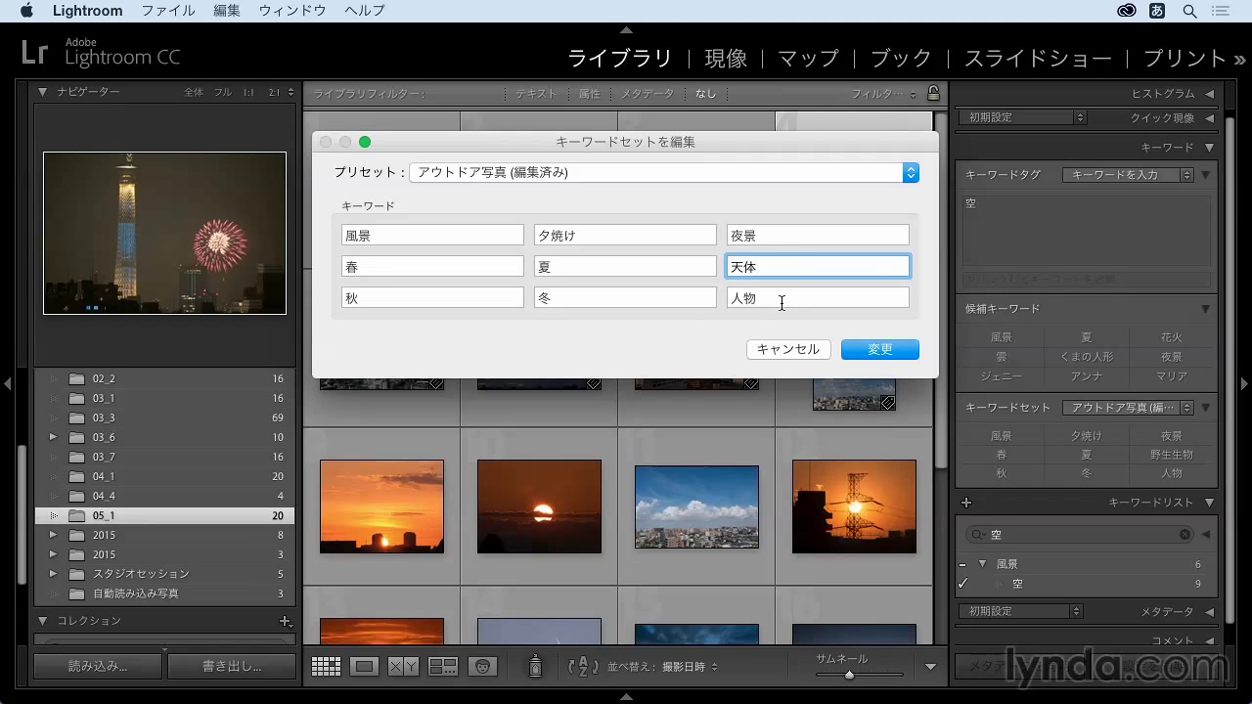
pyautogui.doubleClick(782, 297)
pyautogui.press('BackSpace')
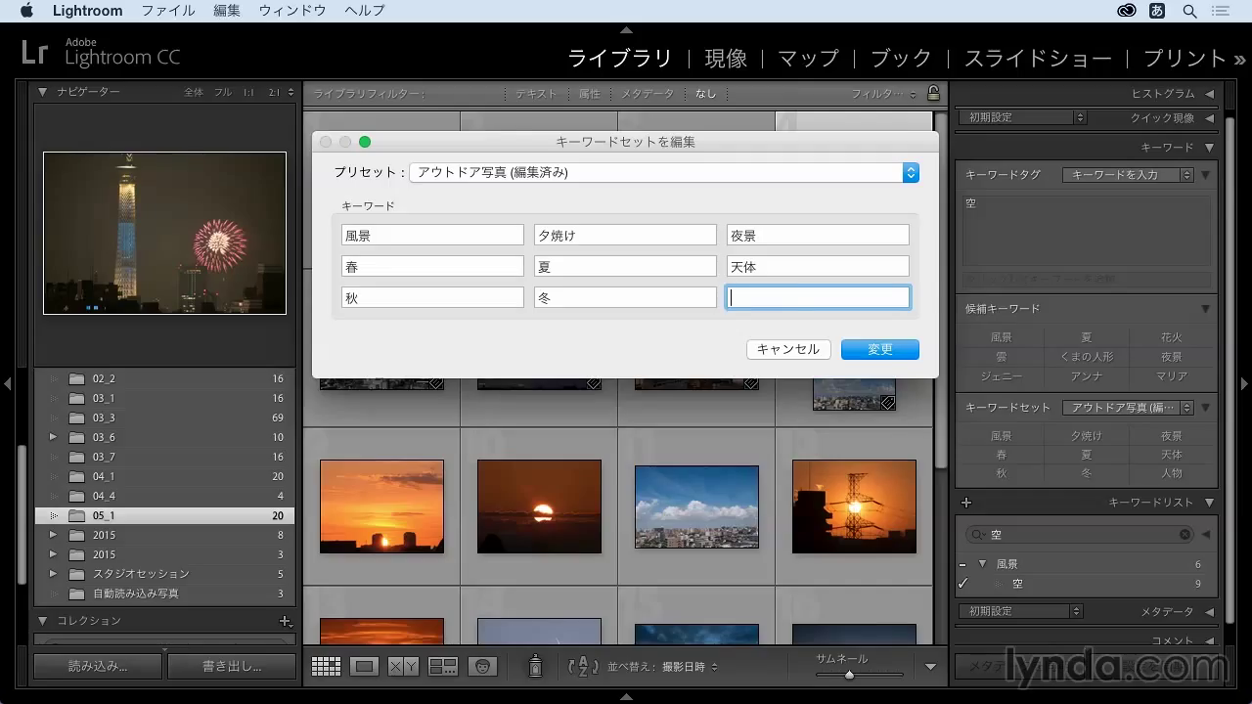
# Create a new keyword set preset named 空の写真 from the edited keywords
pyautogui.click(760, 173)
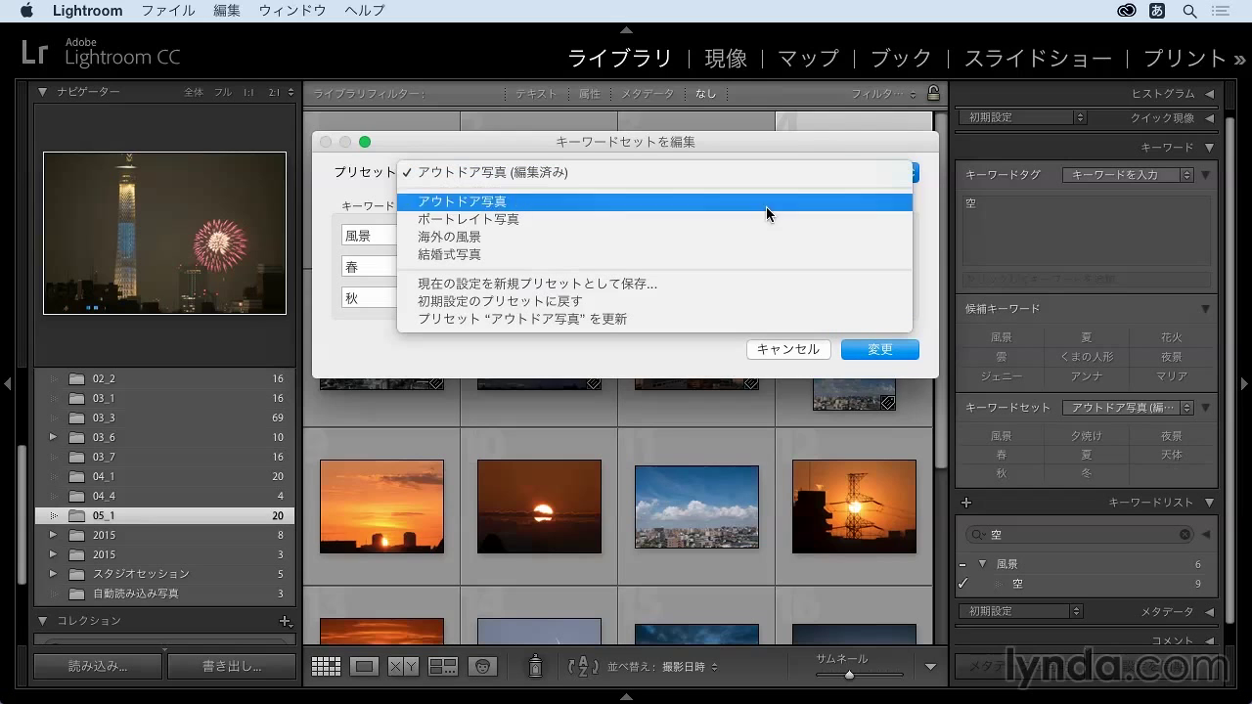
pyautogui.click(770, 283)
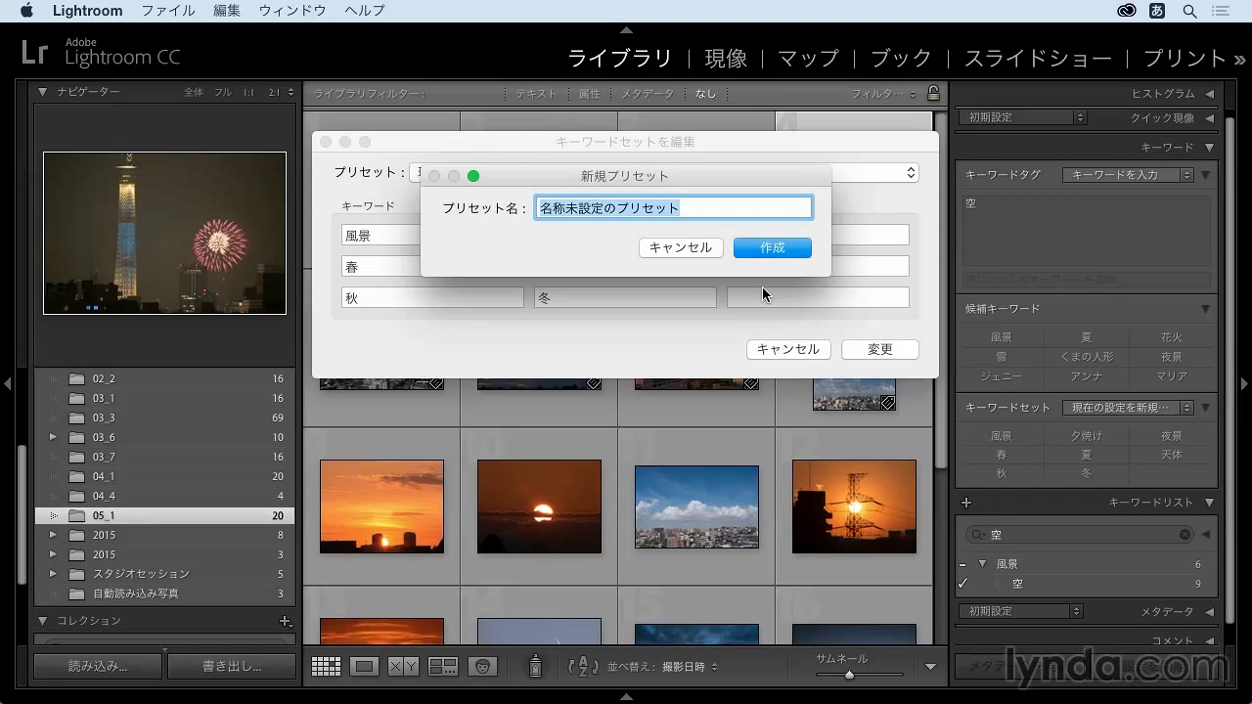
pyautogui.write('そらのしゃしん')
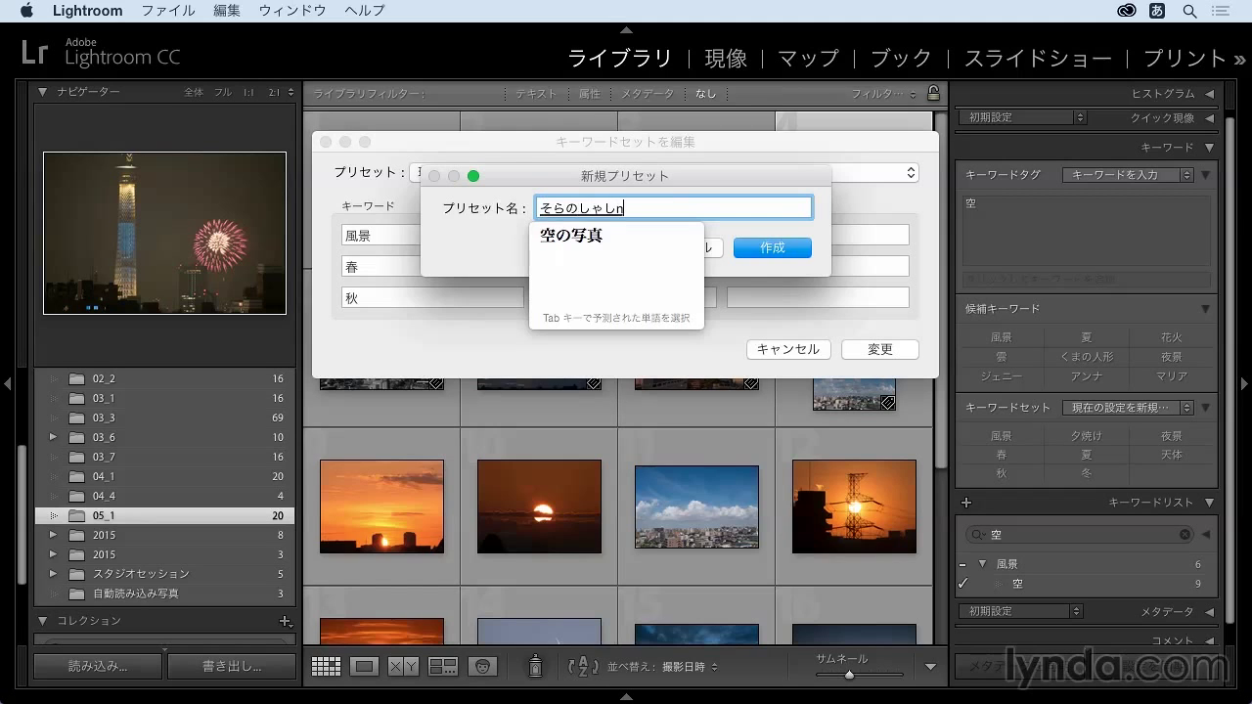
pyautogui.press('Tab')
pyautogui.press('Return')
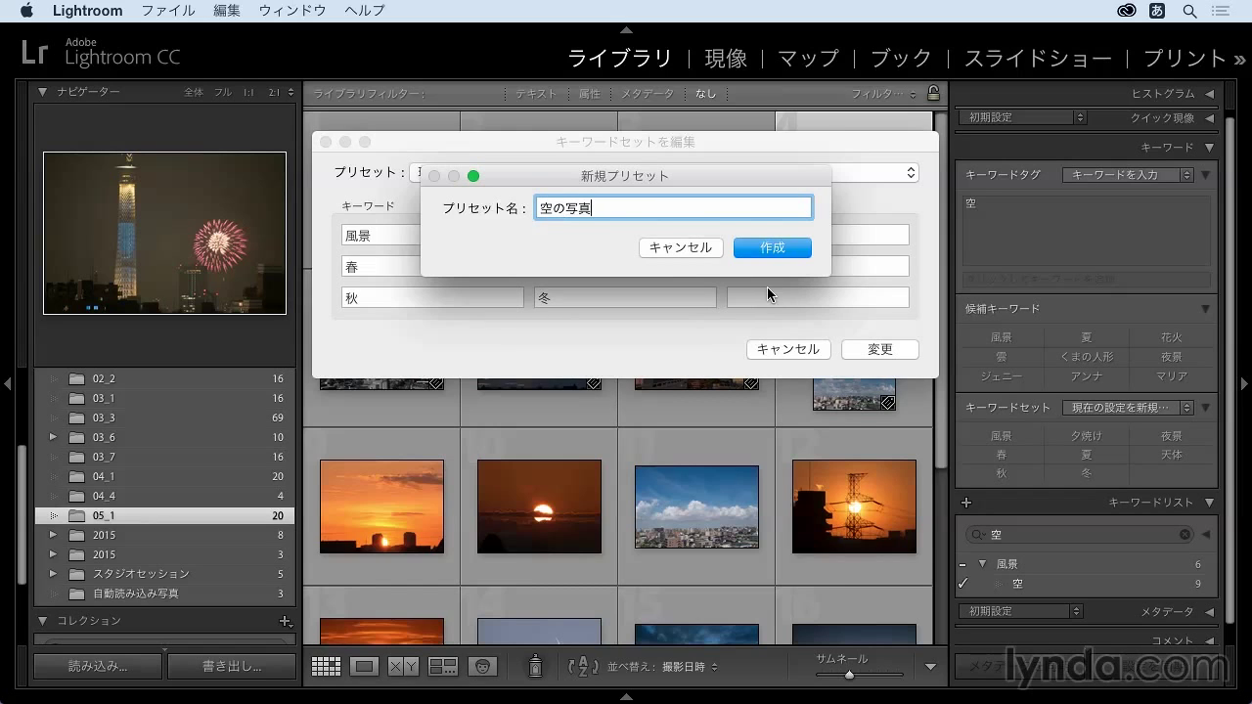
pyautogui.click(796, 242)
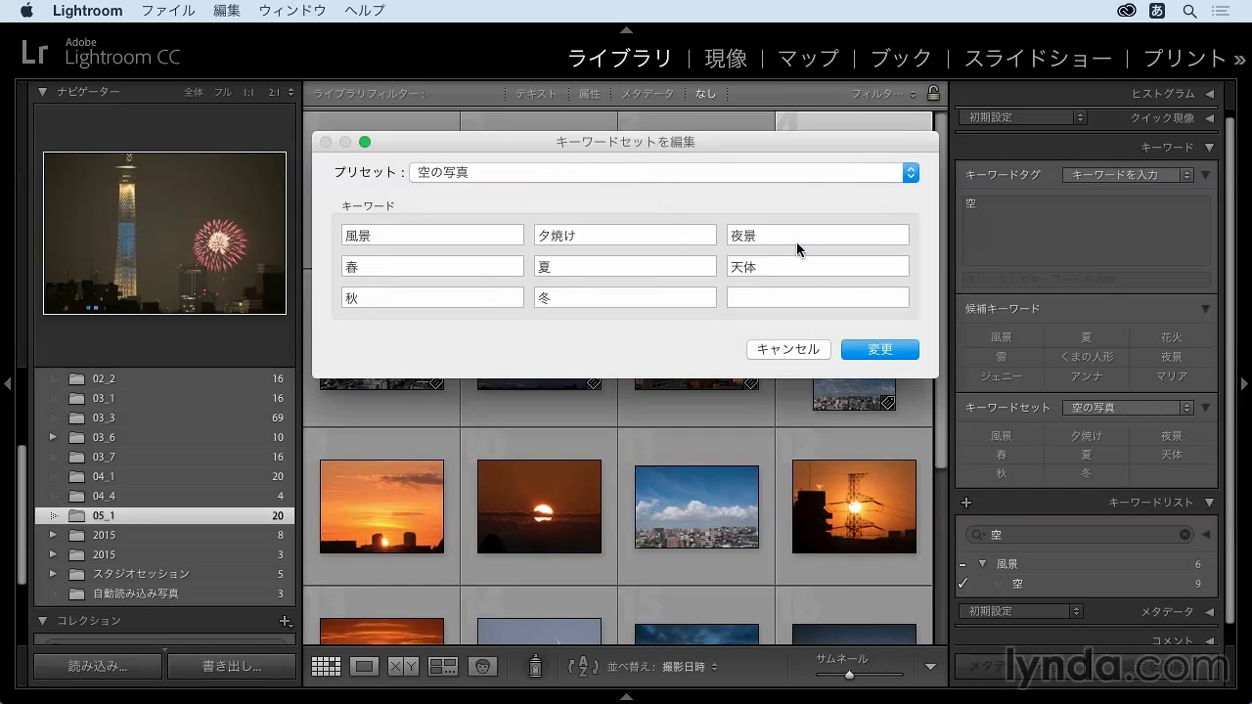
# Apply the set changes, tag the fireworks photo with 夜景 and 風景, and preview Alt number shortcuts
pyautogui.click(879, 349)
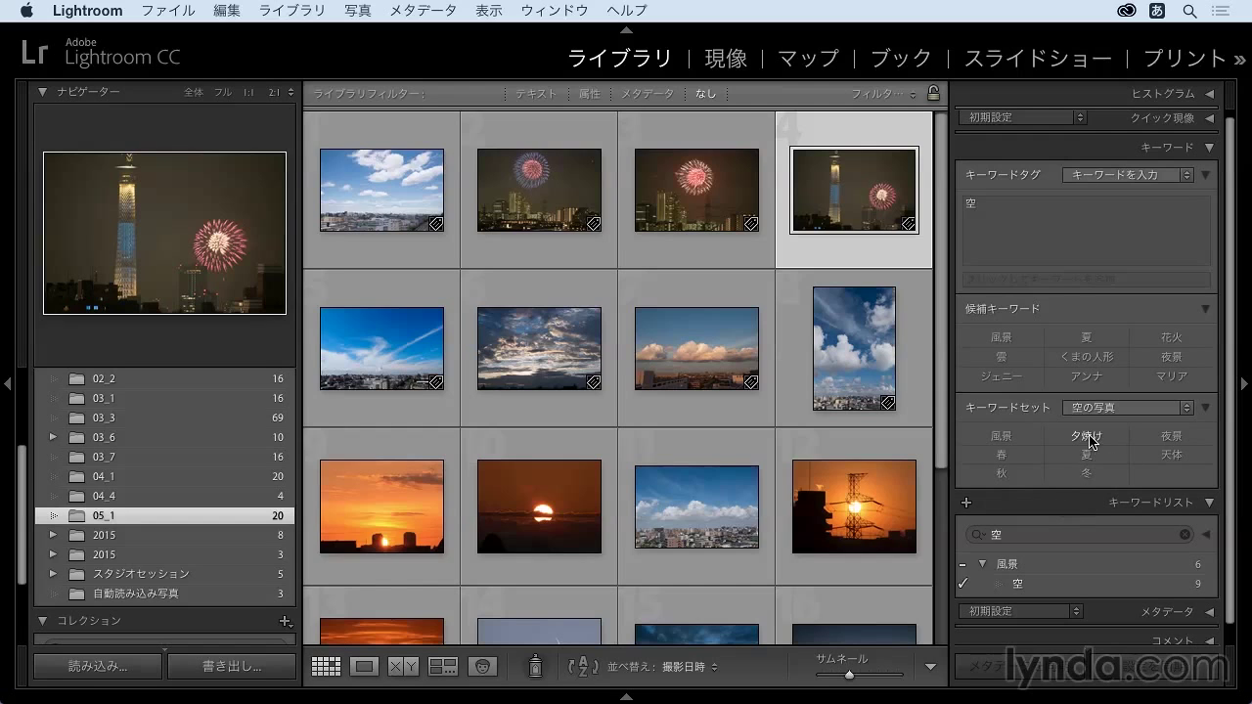
pyautogui.click(1170, 438)
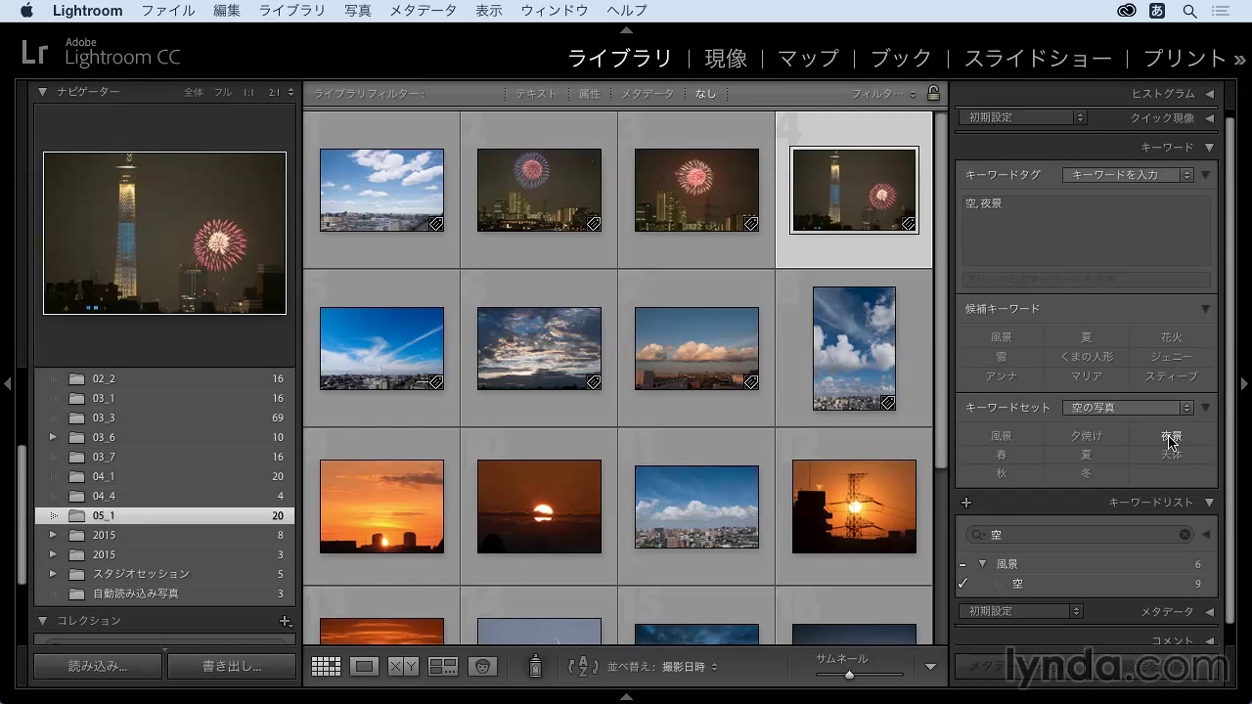
pyautogui.click(999, 436)
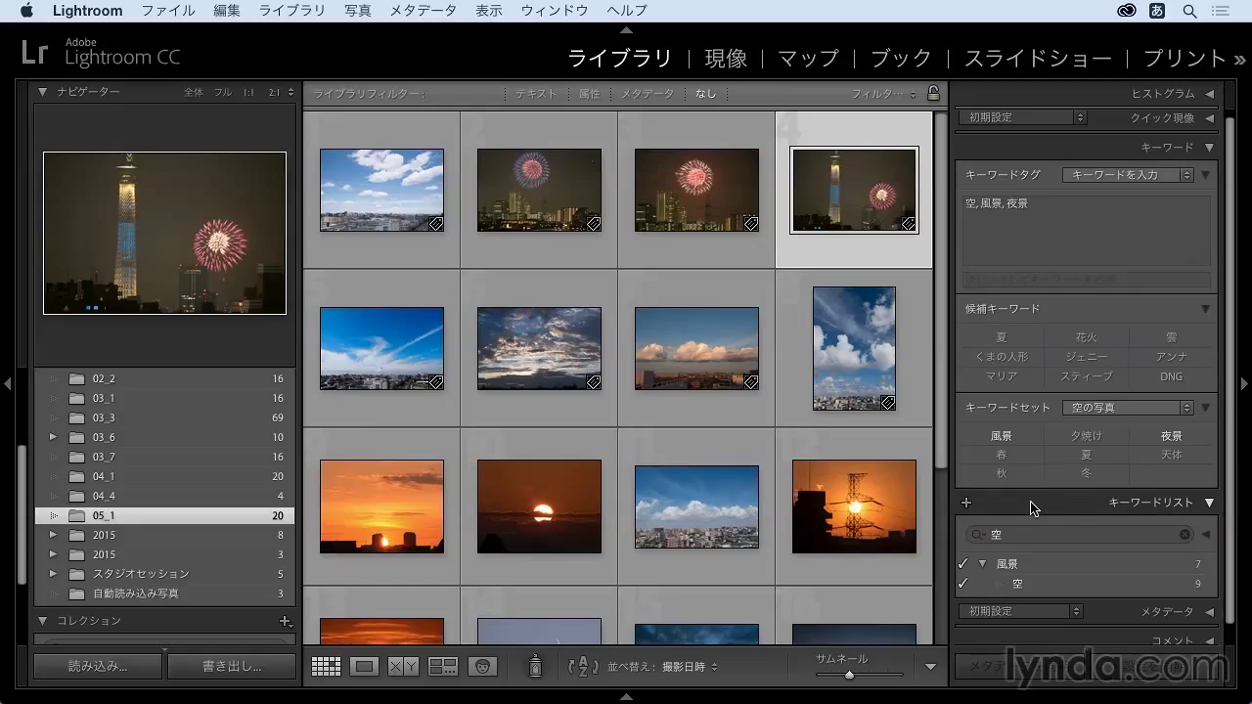
pyautogui.press('alt')
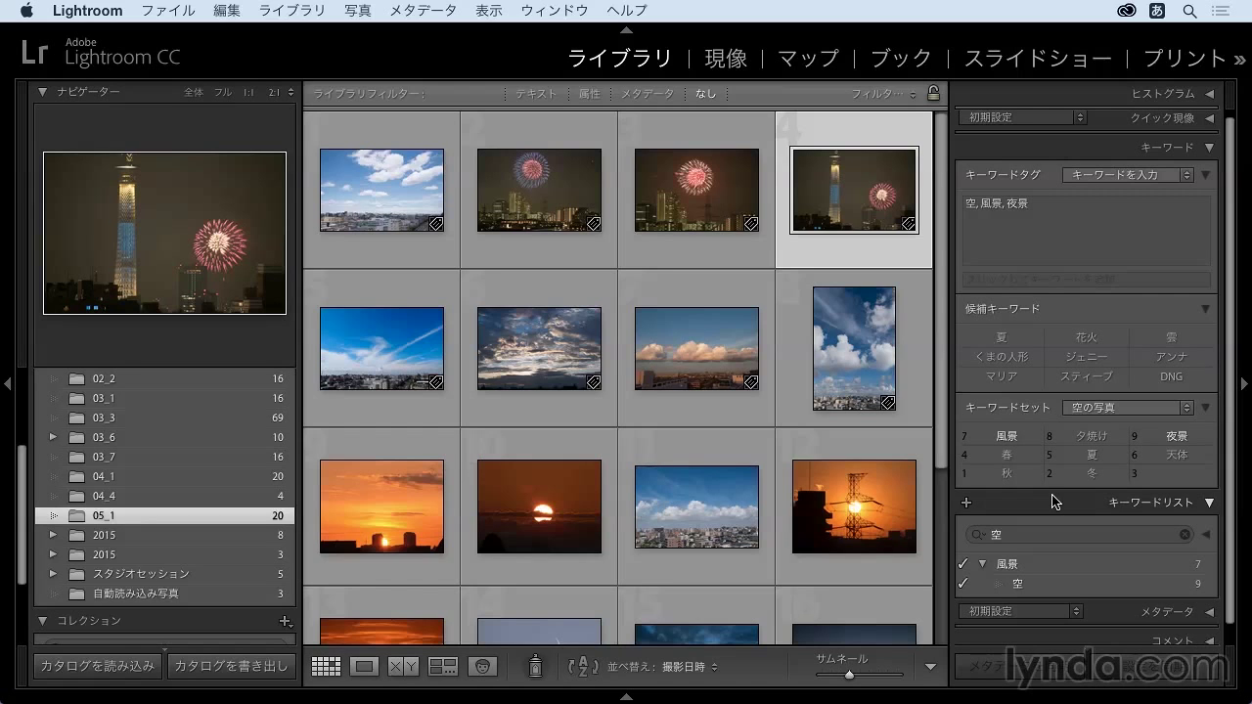
pyautogui.press('alt')
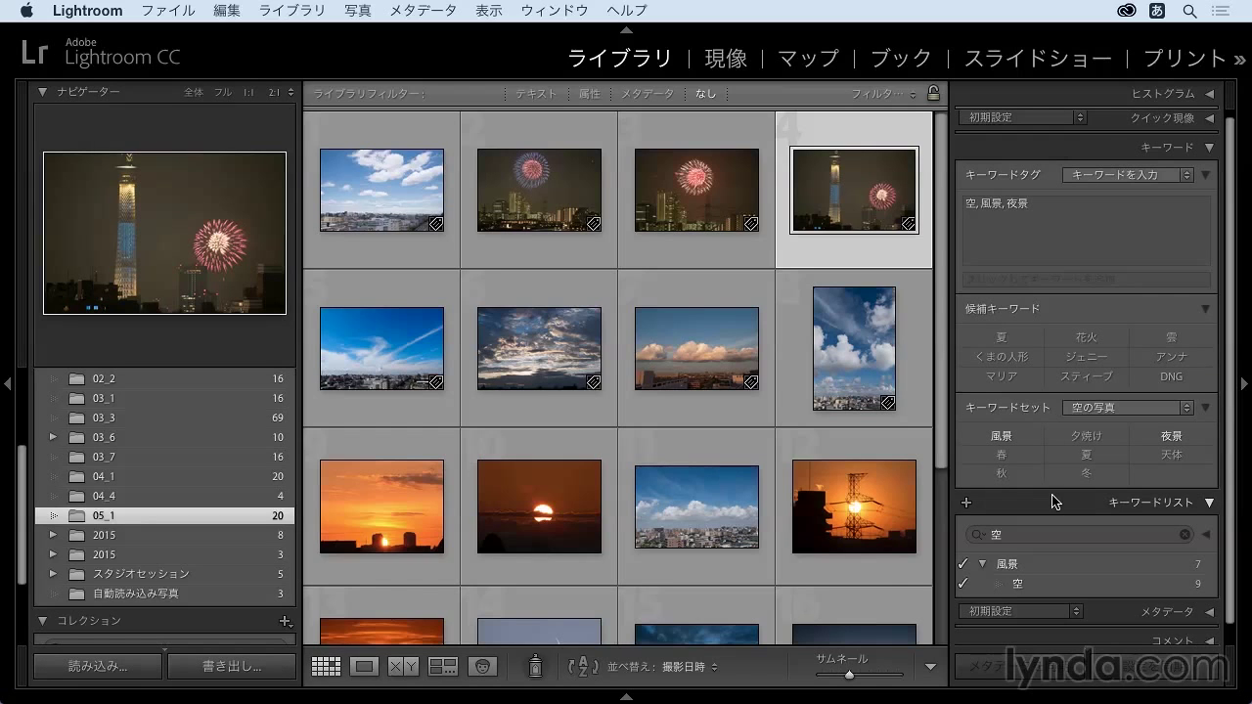
# Activate the Painter tool spraying キーワード and show its keyword set choices
pyautogui.click(548, 667)
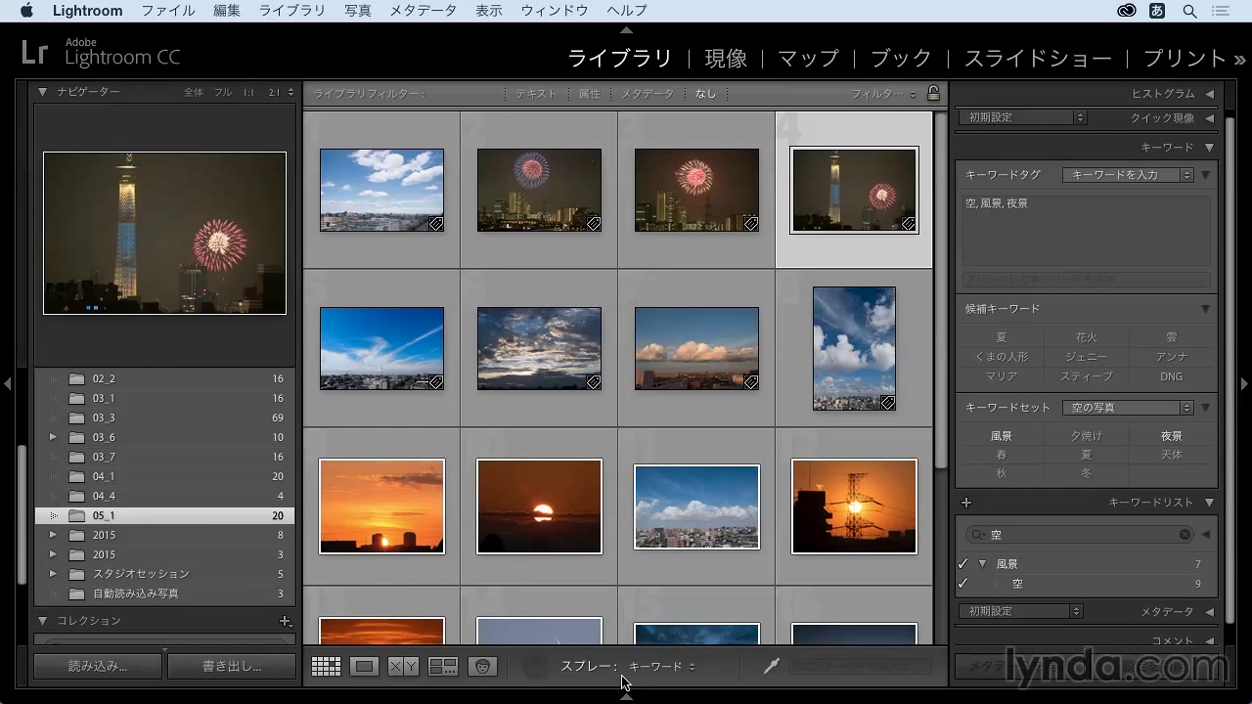
pyautogui.click(691, 668)
pyautogui.click(702, 553)
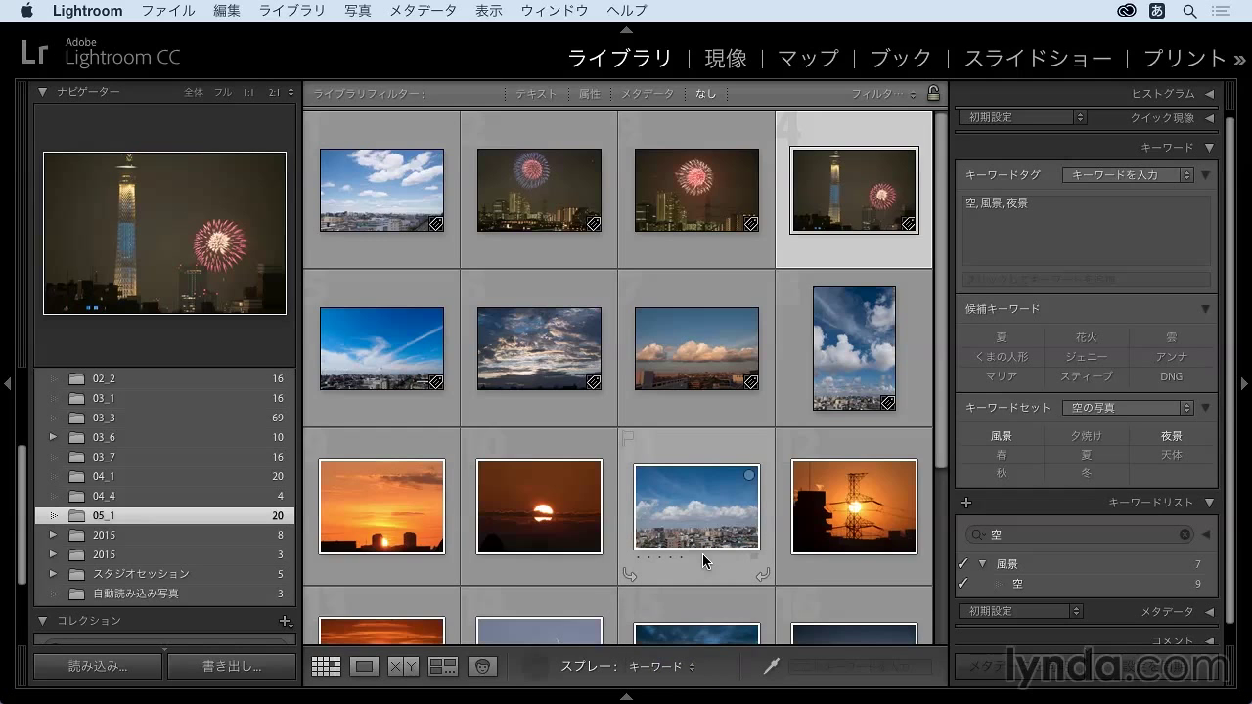
pyautogui.click(776, 671)
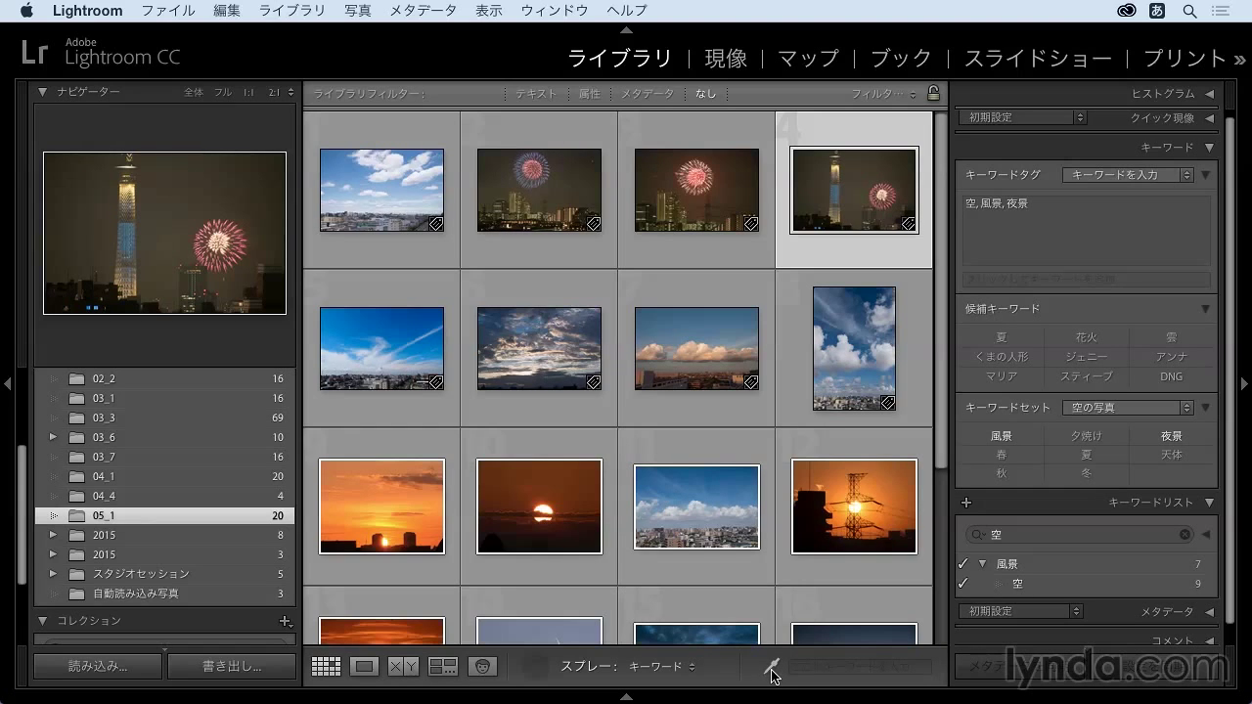
pyautogui.click(773, 670)
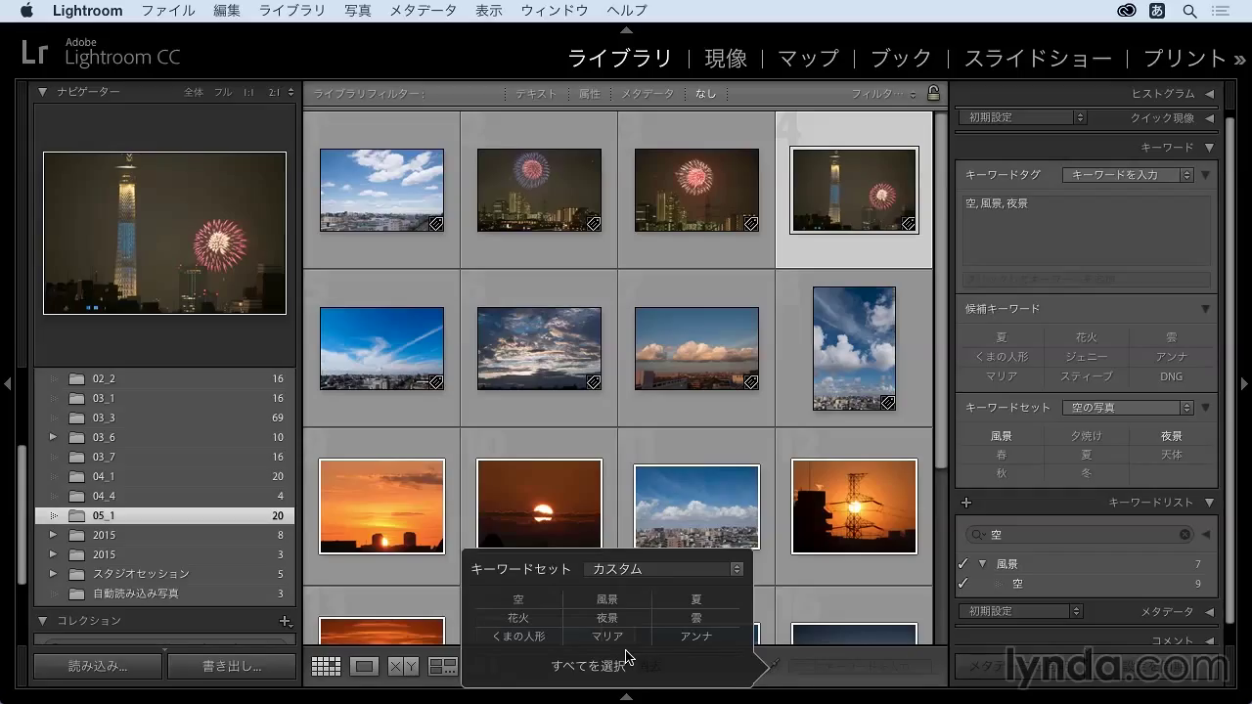
# Set the painter's keywords to 空 and 風景, dropping 夜景
pyautogui.click(525, 595)
pyautogui.click(623, 594)
pyautogui.click(626, 611)
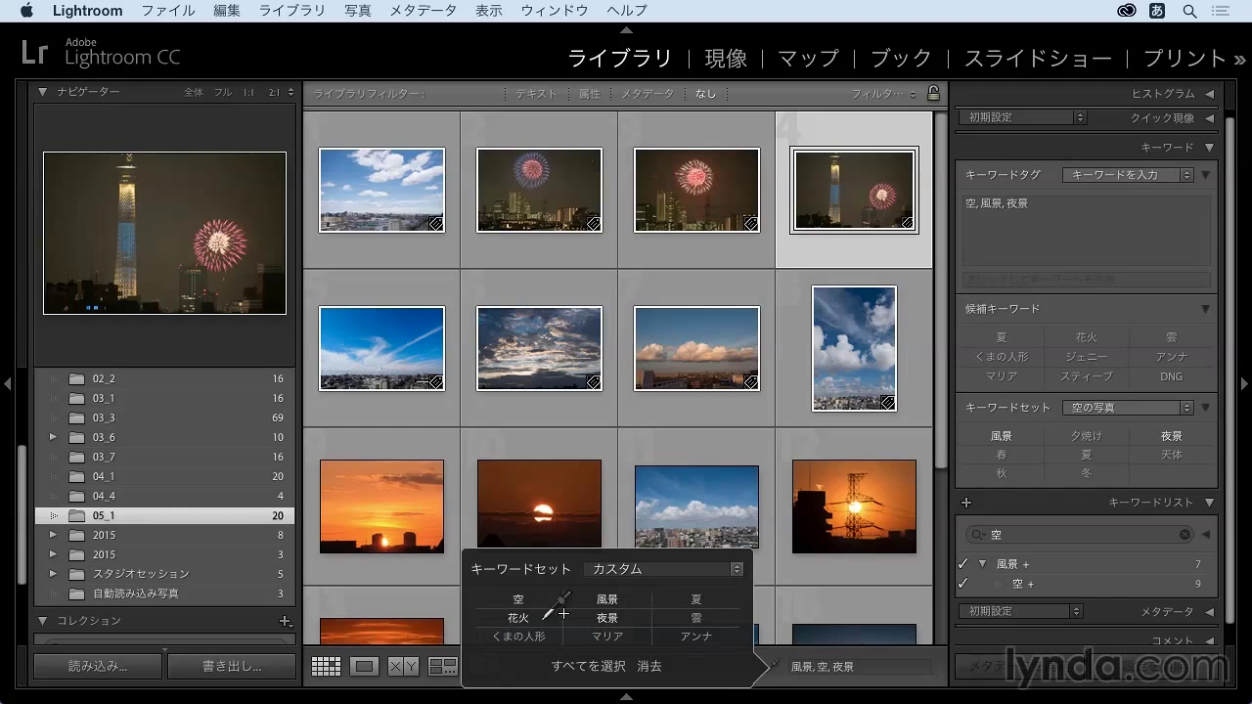
pyautogui.click(615, 616)
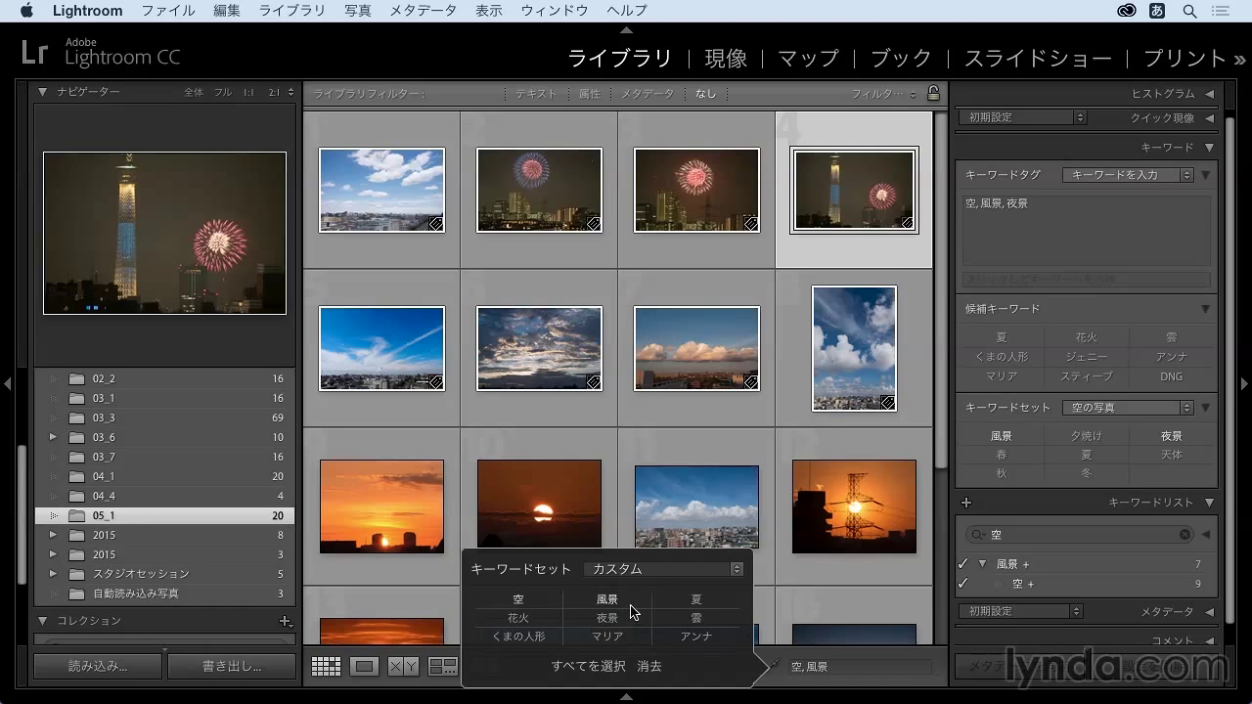
# Spray 空 and 風景 onto the cloud photo and the two sunset photos
pyautogui.click(561, 367)
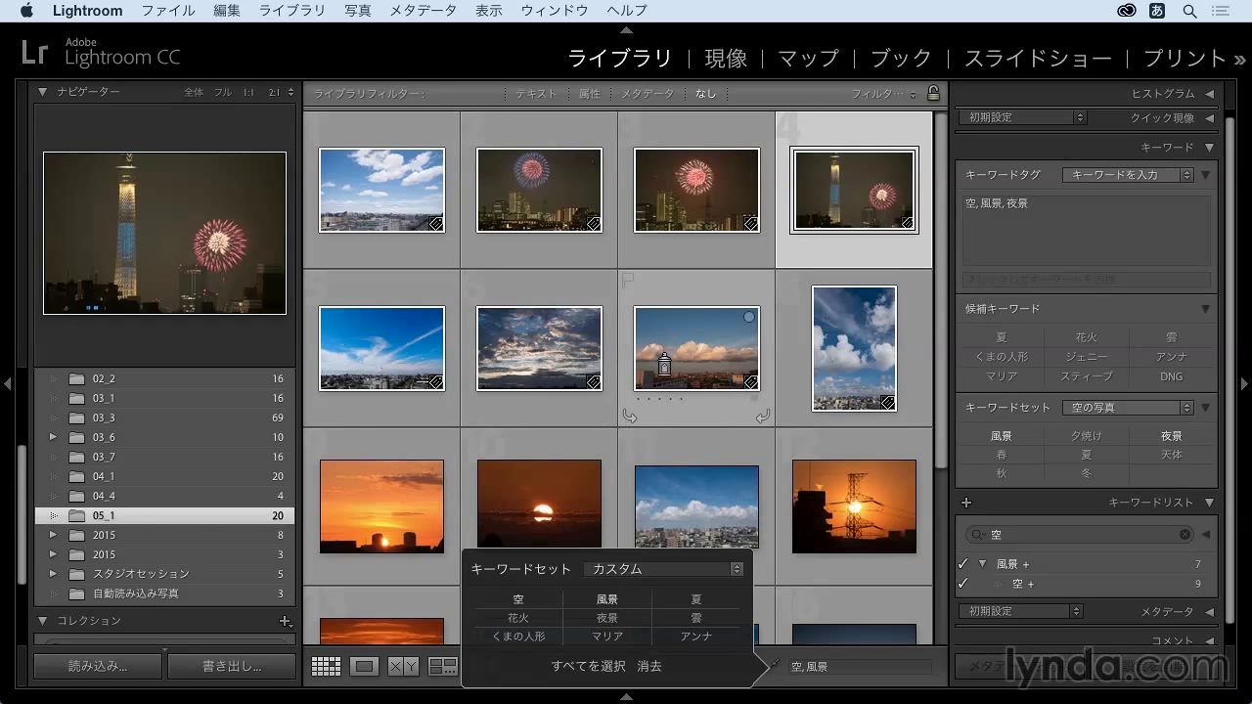
pyautogui.click(731, 356)
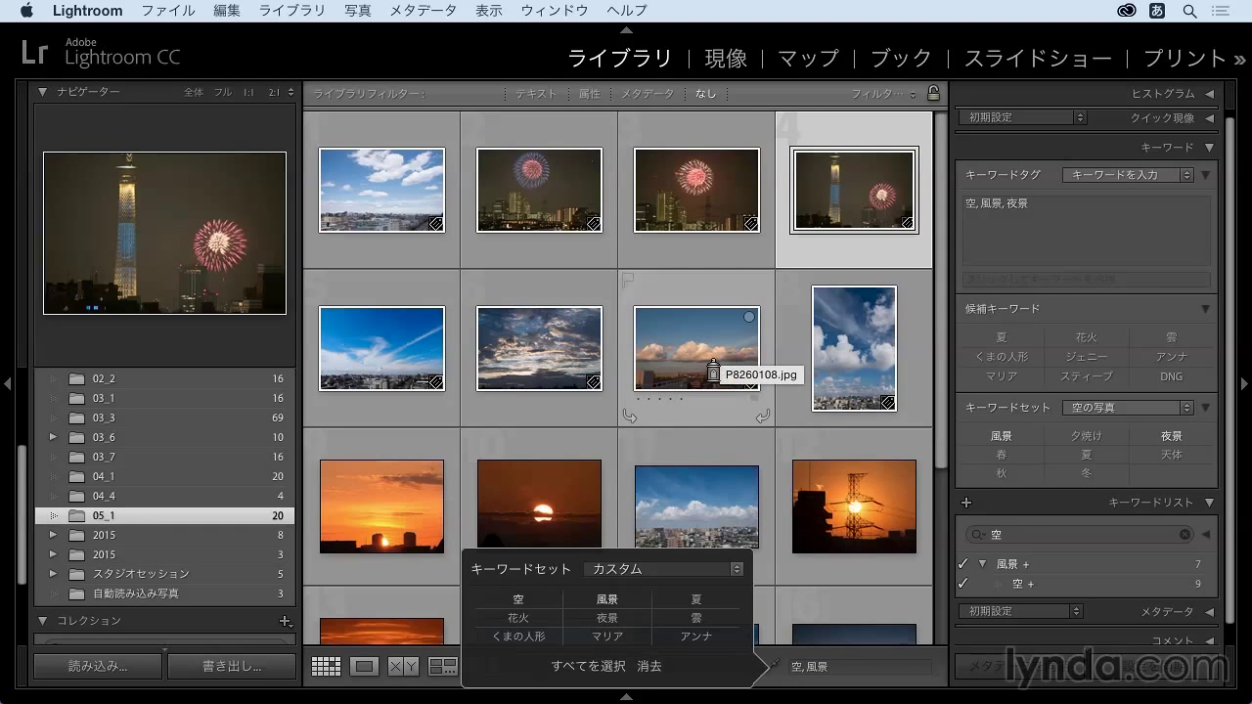
pyautogui.click(365, 475)
pyautogui.click(572, 483)
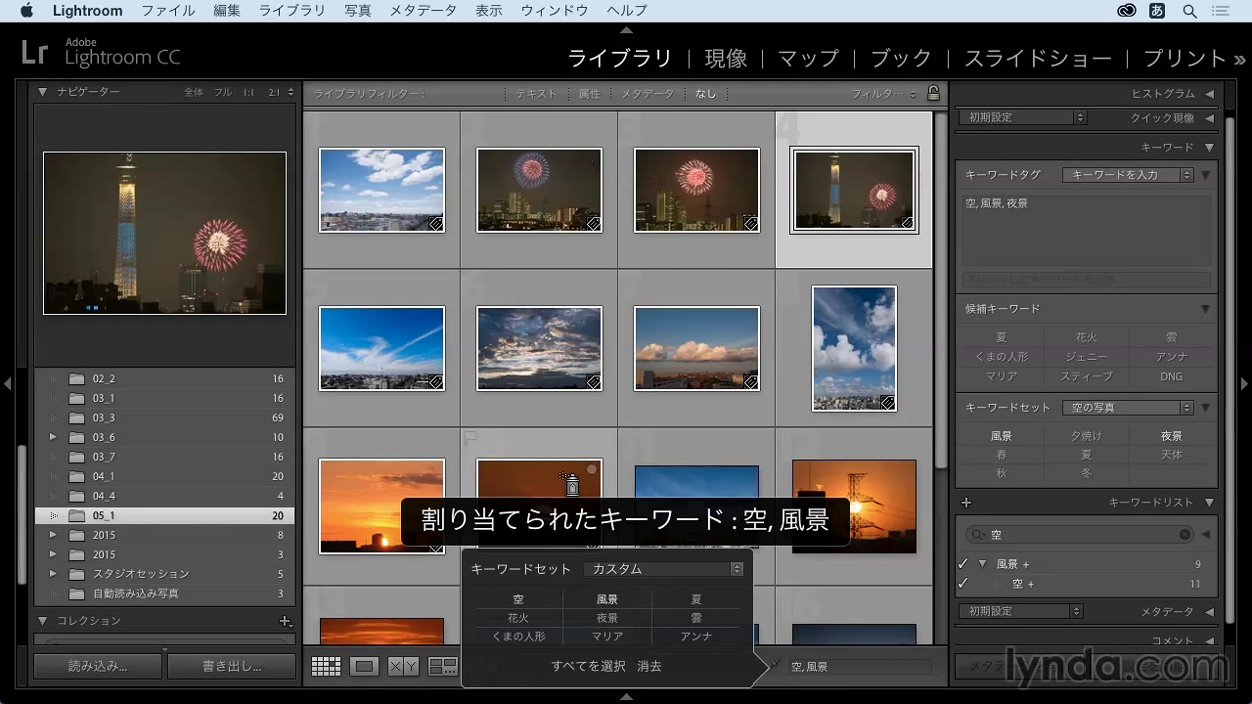